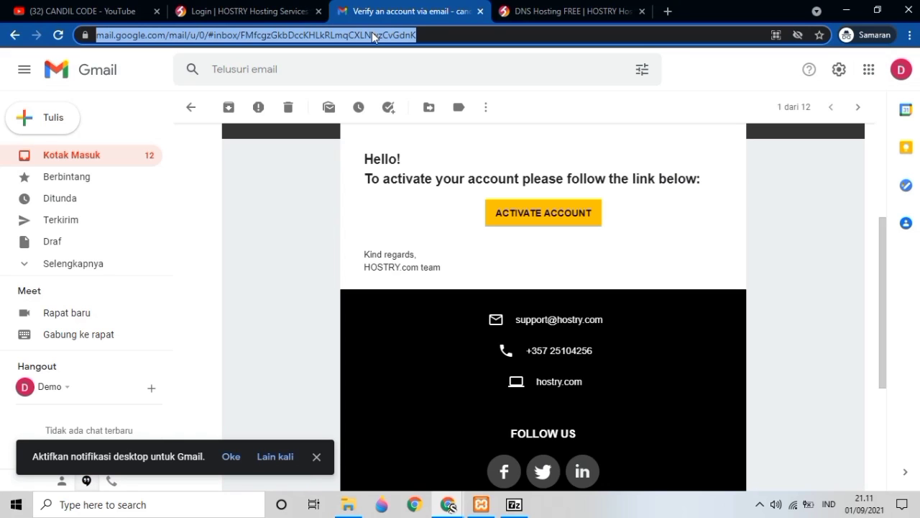
# - Search Google for 'free domain eu.org' from the Gmail tab, confirming you want to leave Gmail
pyautogui.write('ni')
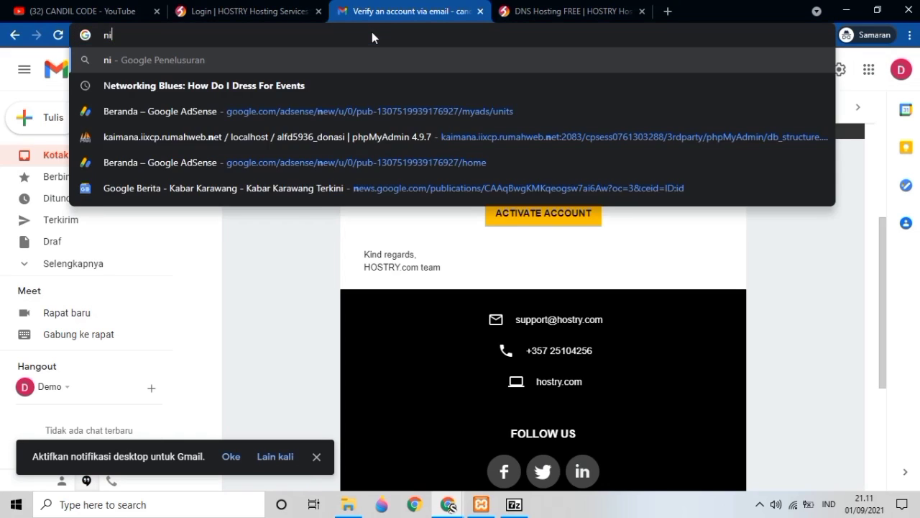
pyautogui.press('BackSpace')
pyautogui.press('BackSpace')
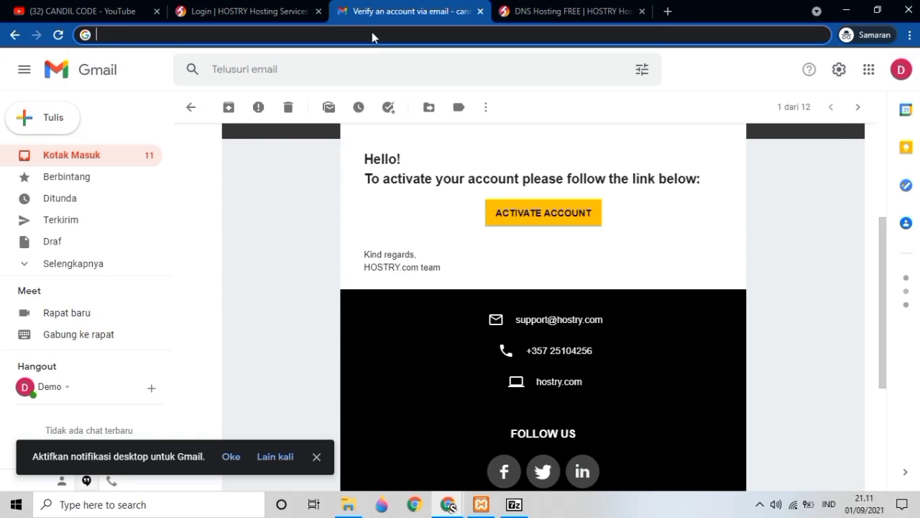
pyautogui.write('free doma')
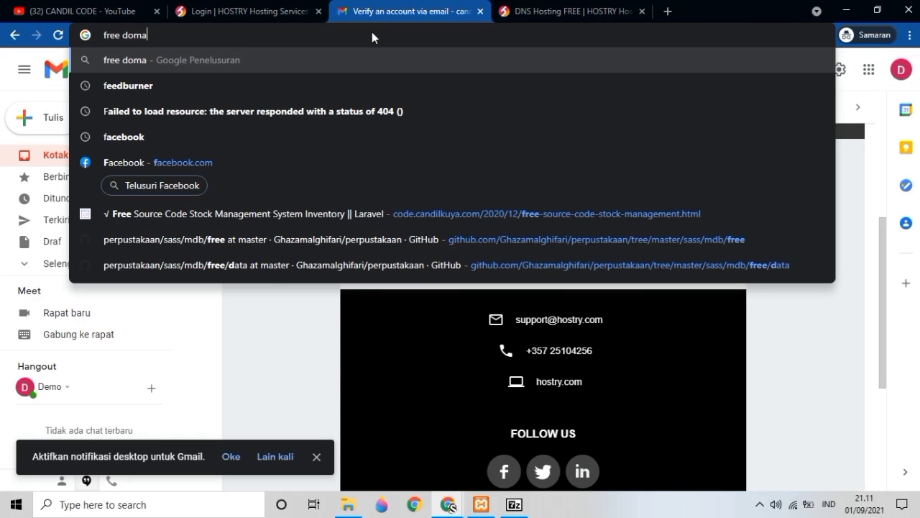
pyautogui.write('in eu.org')
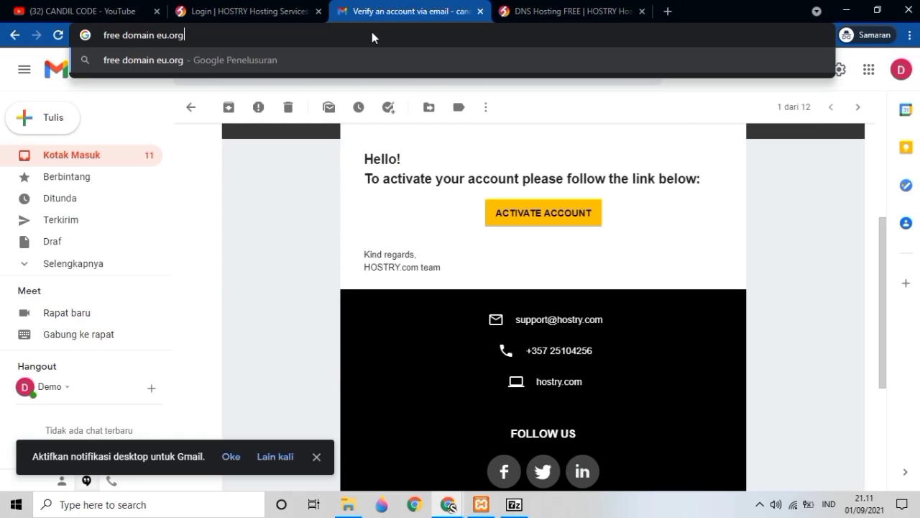
pyautogui.press('Return')
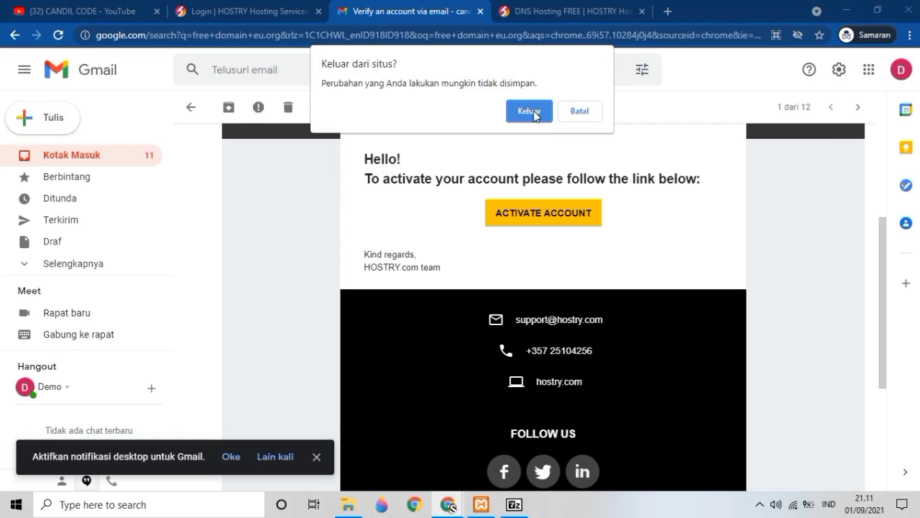
pyautogui.click(533, 112)
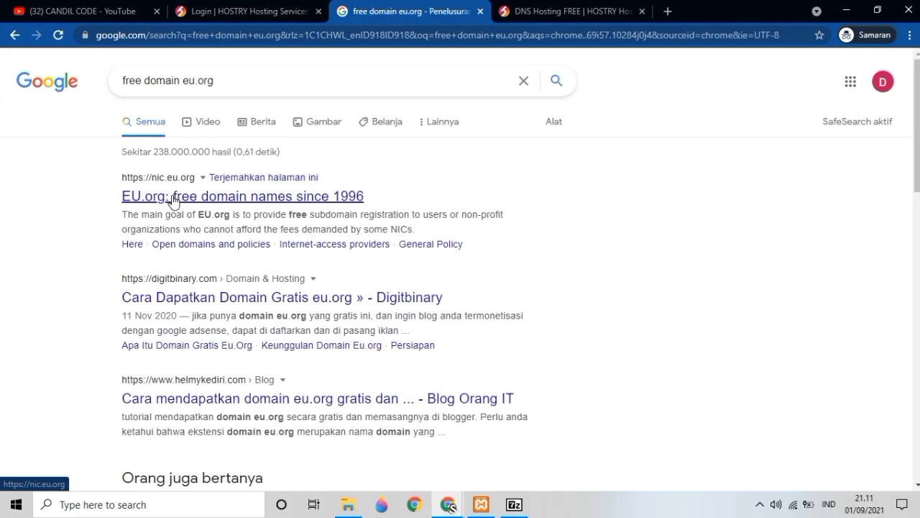
# - Open the nic.eu.org free domain site and dismiss the translation offer
pyautogui.click(173, 201)
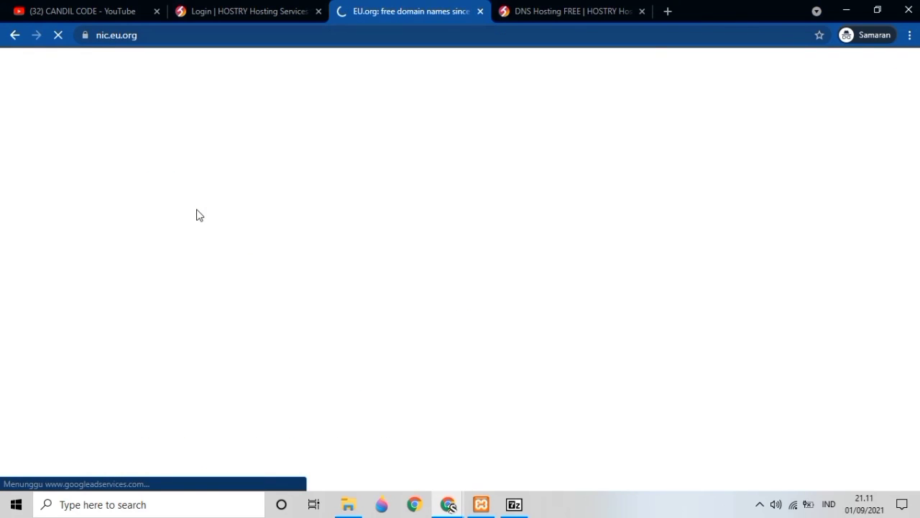
pyautogui.scroll(-4, 197, 213)
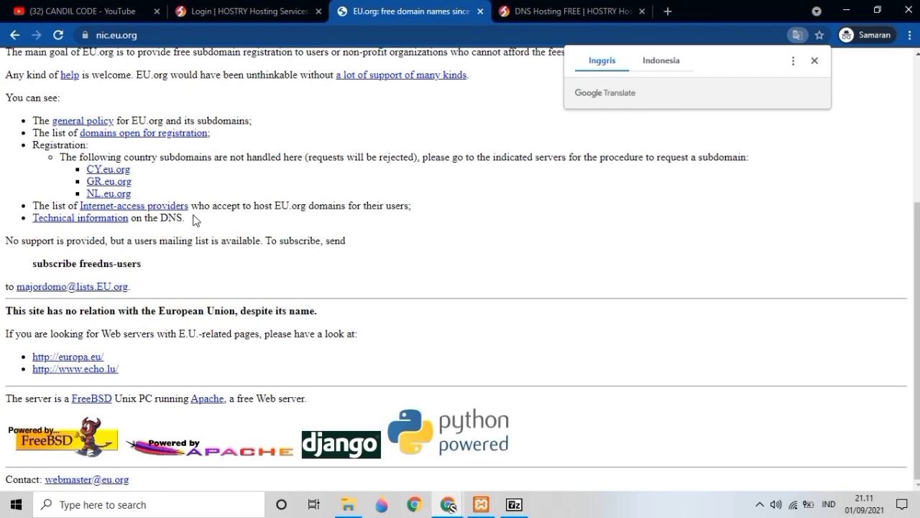
pyautogui.scroll(4, 193, 215)
pyautogui.click(291, 164)
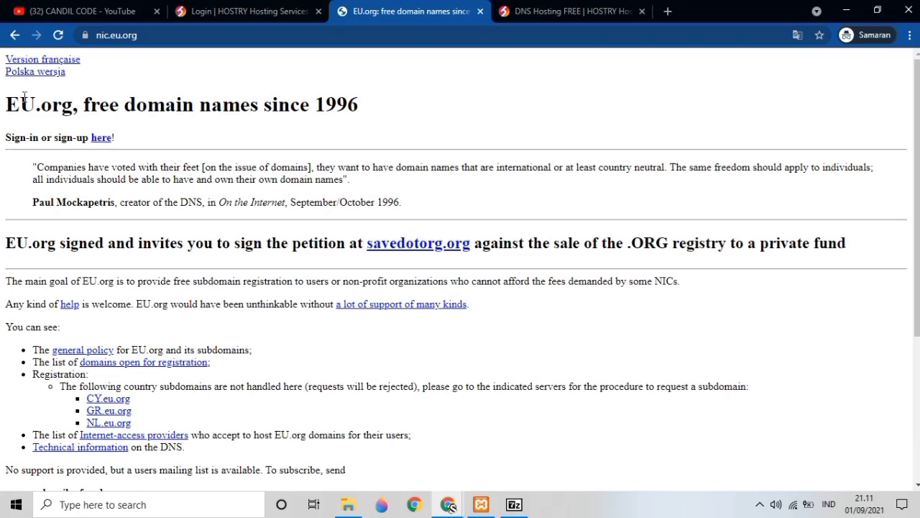
# - Go to the EU.org sign-in page and choose Register for a new contact
pyautogui.click(97, 141)
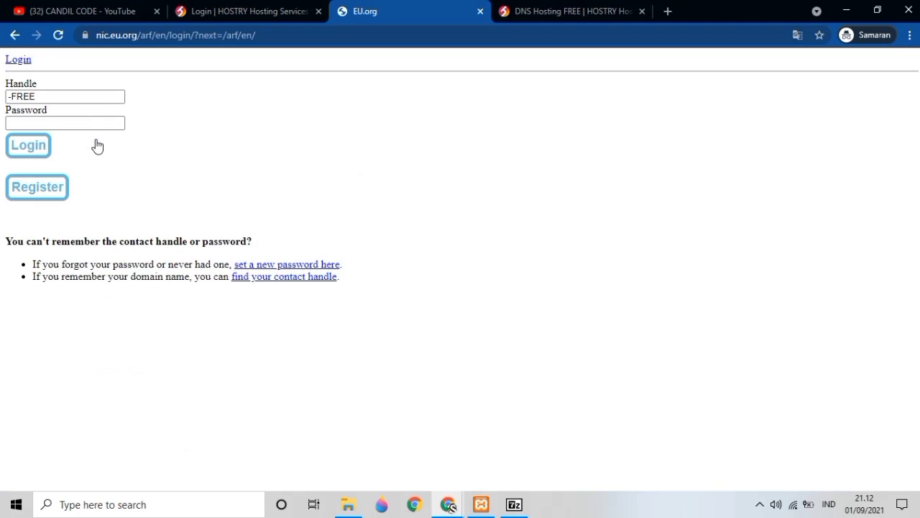
pyautogui.click(74, 98)
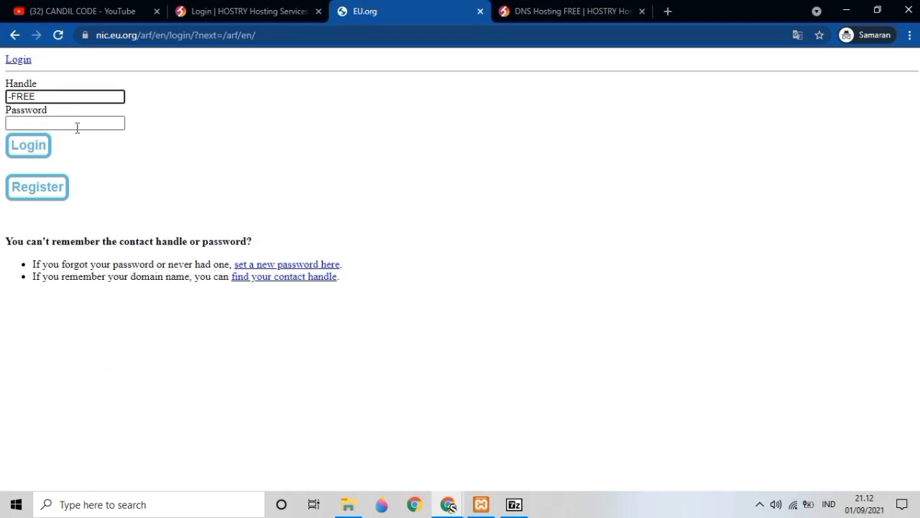
pyautogui.click(76, 124)
pyautogui.click(39, 193)
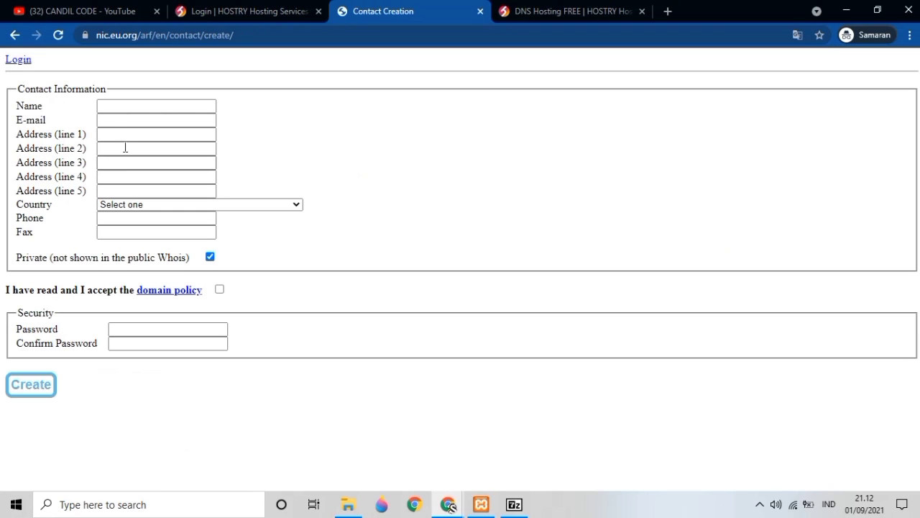
# - Enter the contact's full name and e-mail address
pyautogui.click(128, 109)
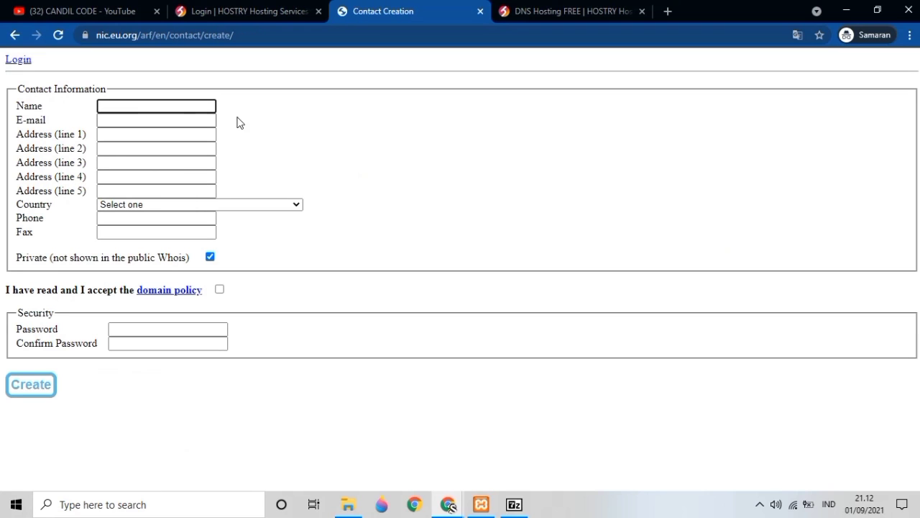
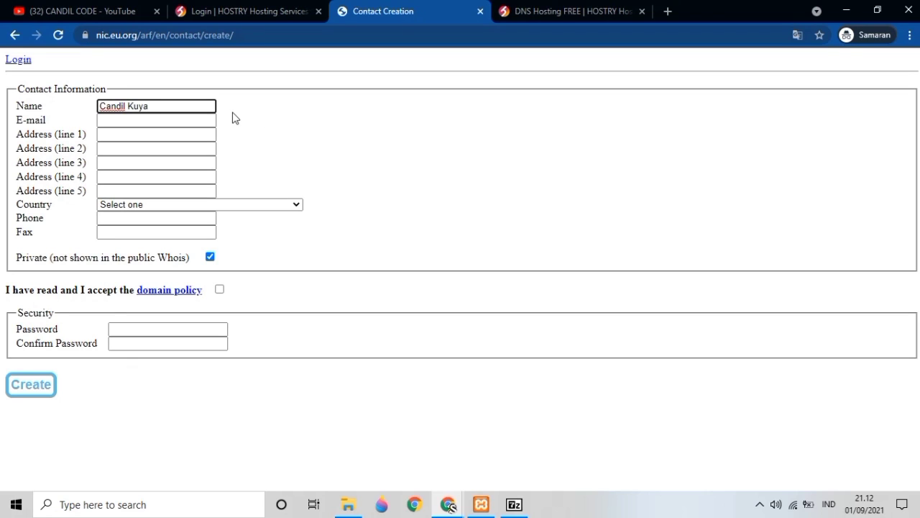
pyautogui.click(165, 120)
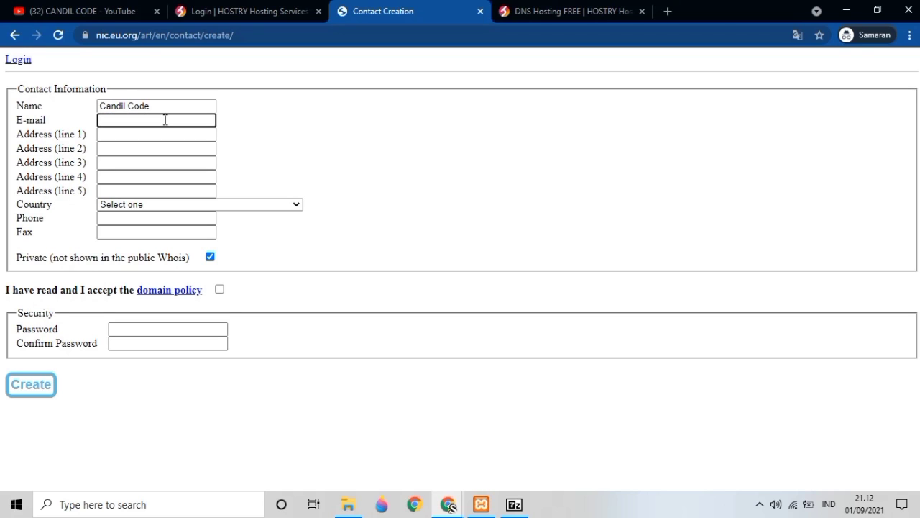
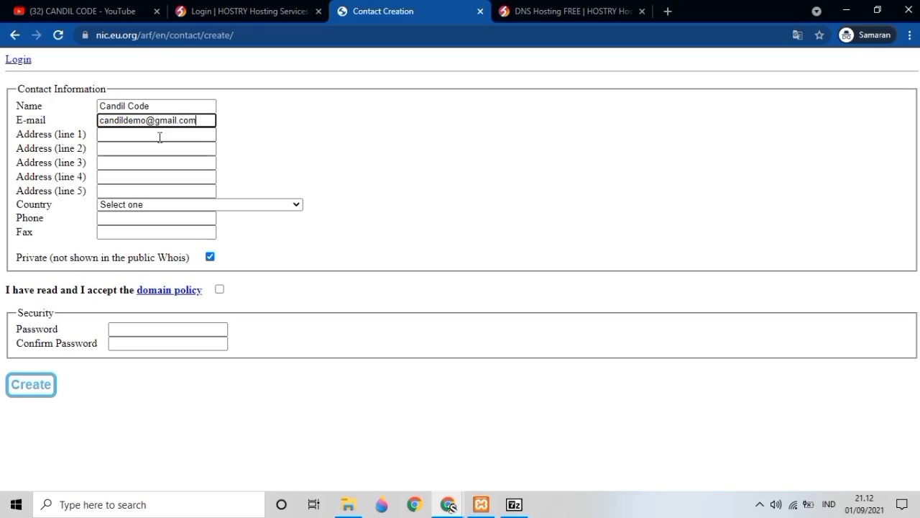
# - Fill in the first two address lines with the contact's street and district
pyautogui.click(160, 136)
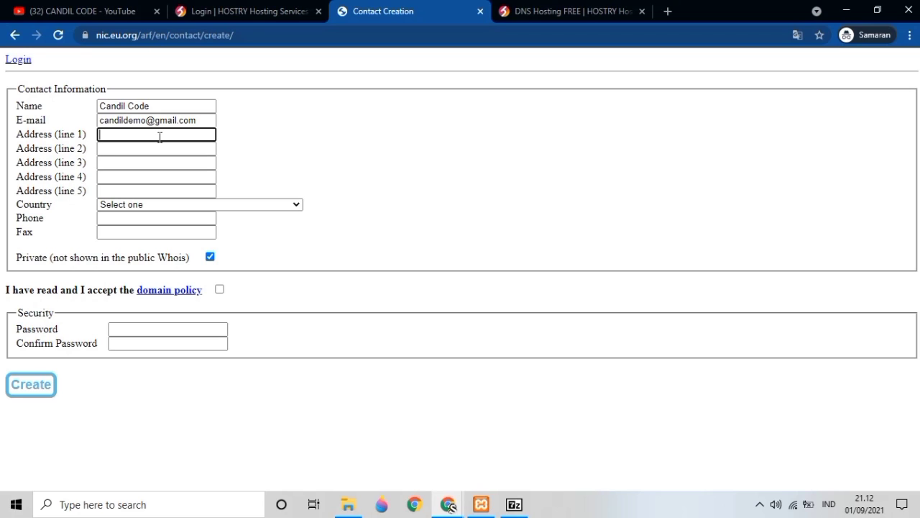
pyautogui.click(160, 148)
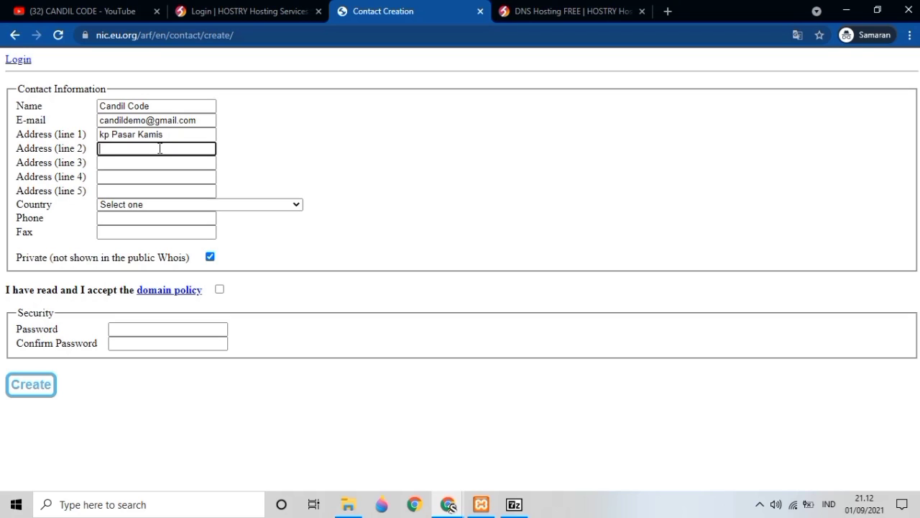
pyautogui.write('Baleendah')
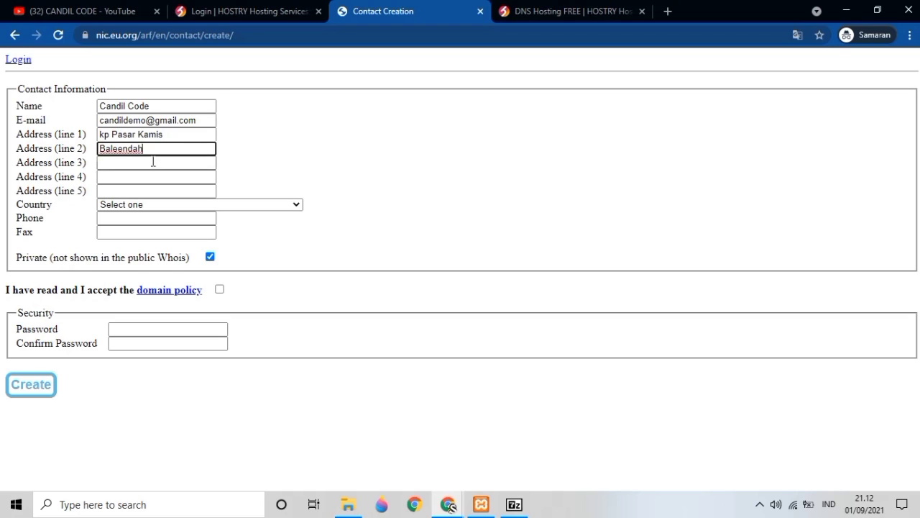
# - Fill in address lines three to five with the contact's village, city and province
pyautogui.click(153, 162)
pyautogui.write('Bandung')
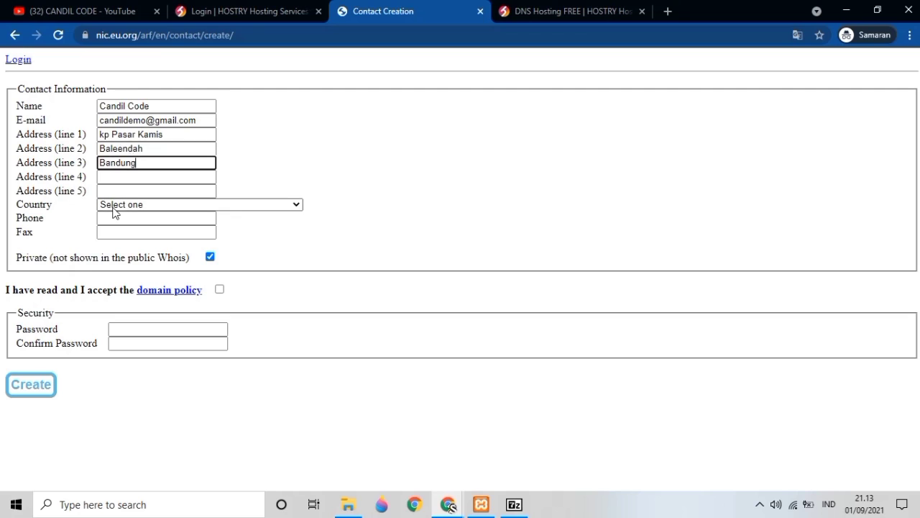
pyautogui.doubleClick(126, 164)
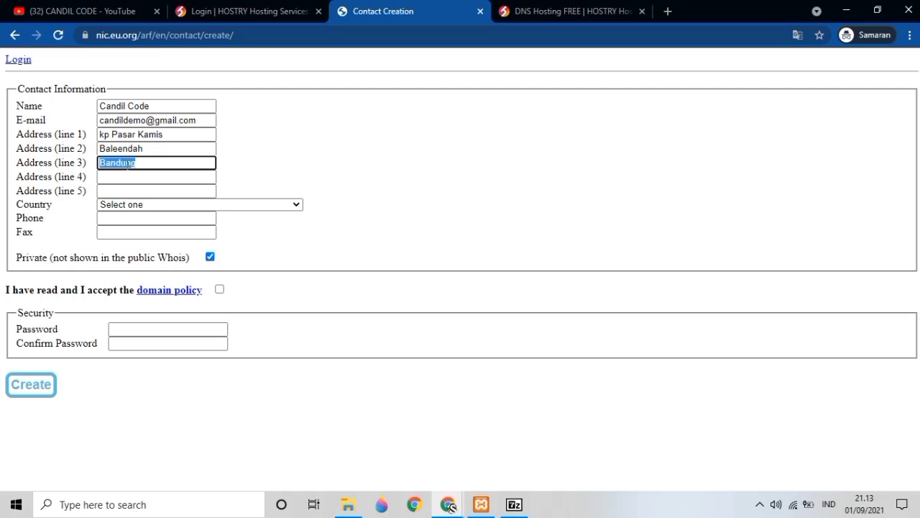
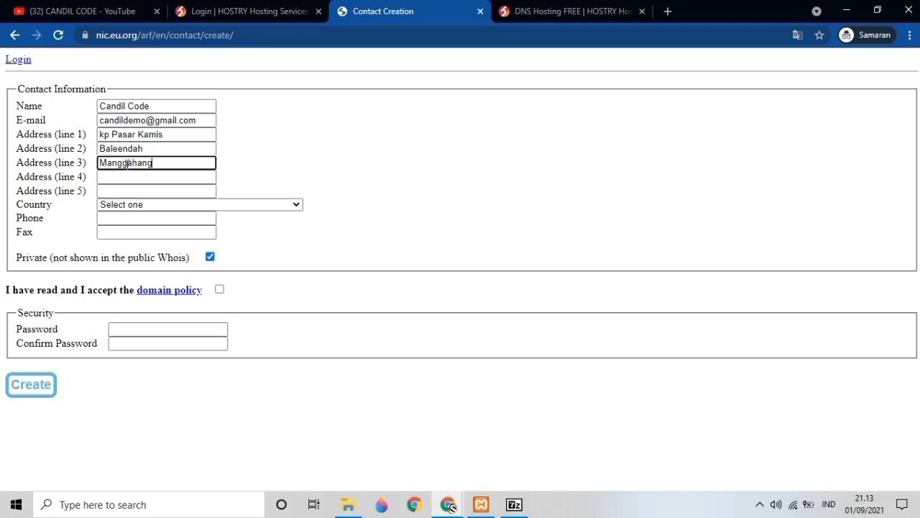
pyautogui.press('Tab')
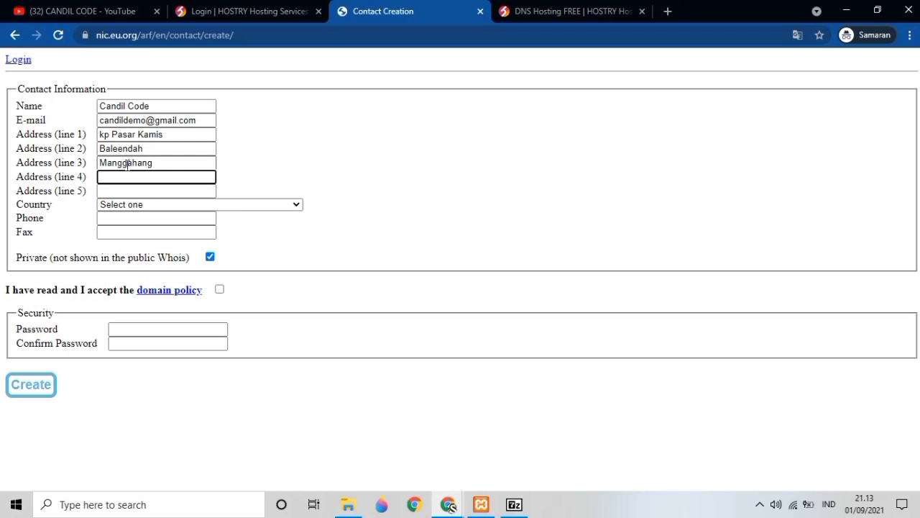
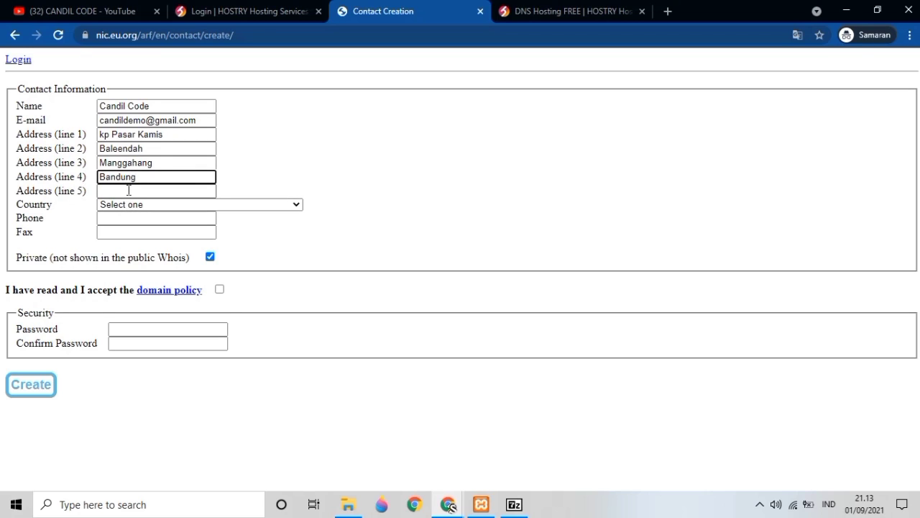
pyautogui.click(129, 190)
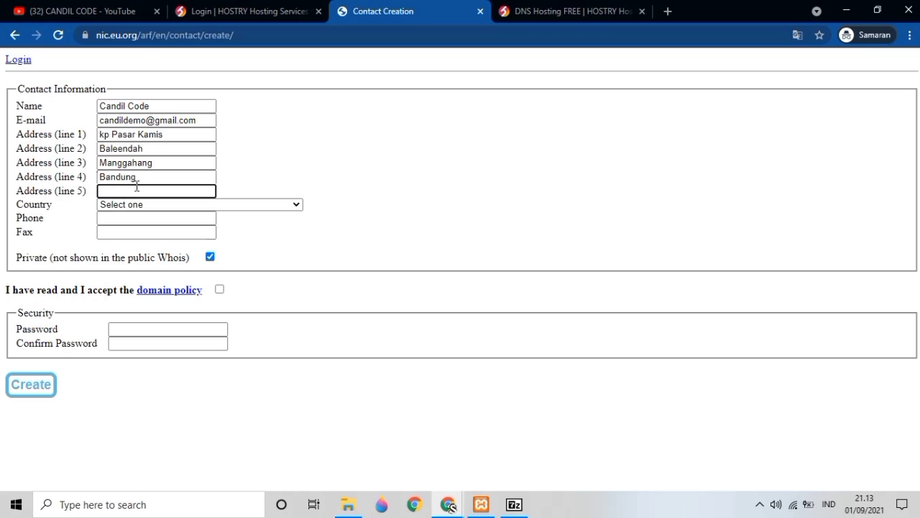
pyautogui.write('Jawabarat')
# - Choose Indonesia as the contact's country
pyautogui.click(237, 206)
pyautogui.scroll(-5, 199, 333)
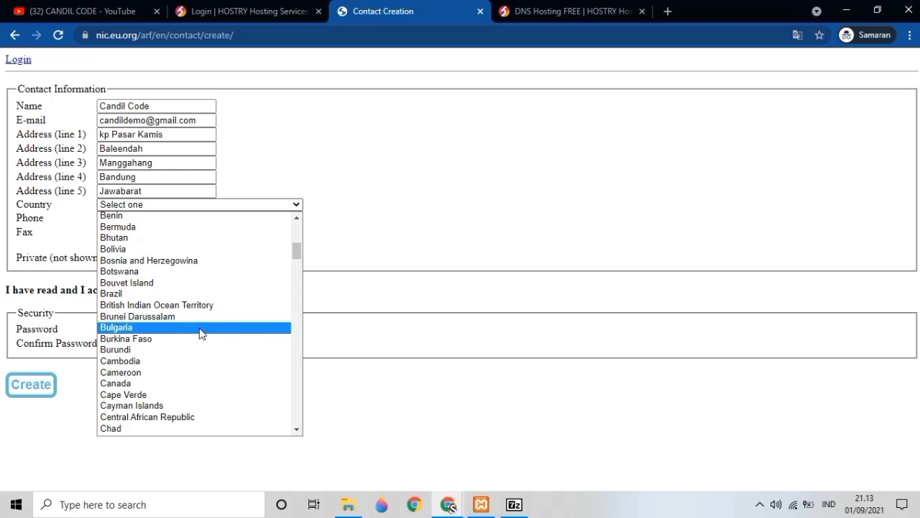
pyautogui.scroll(-10, 200, 331)
pyautogui.scroll(-10, 200, 315)
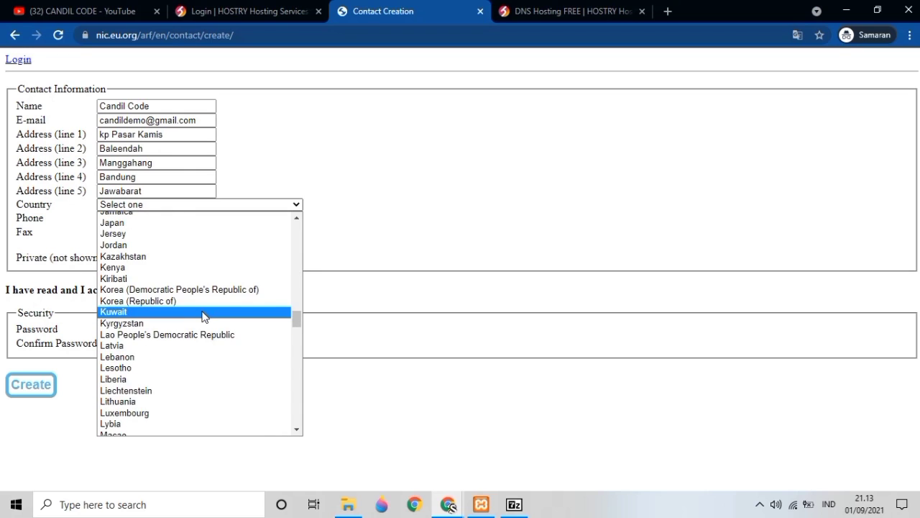
pyautogui.scroll(-4, 199, 313)
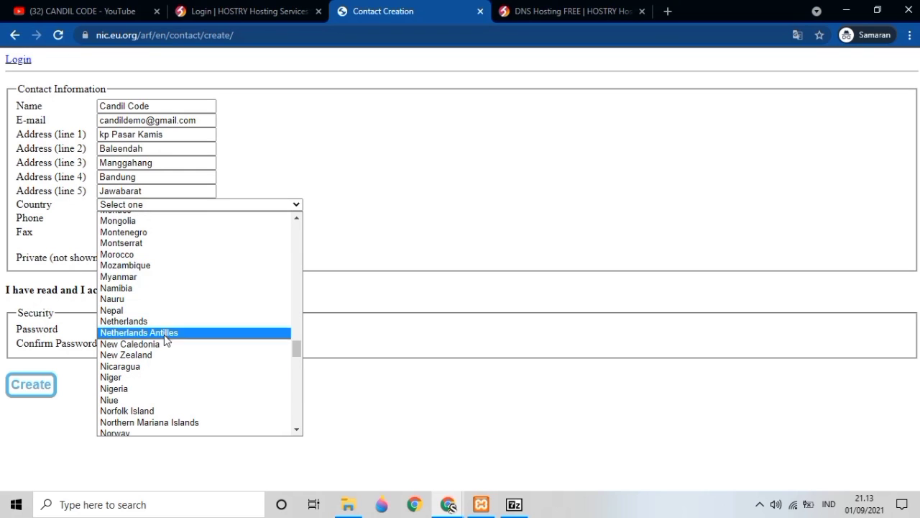
pyautogui.scroll(-12, 196, 335)
pyautogui.scroll(-15, 148, 338)
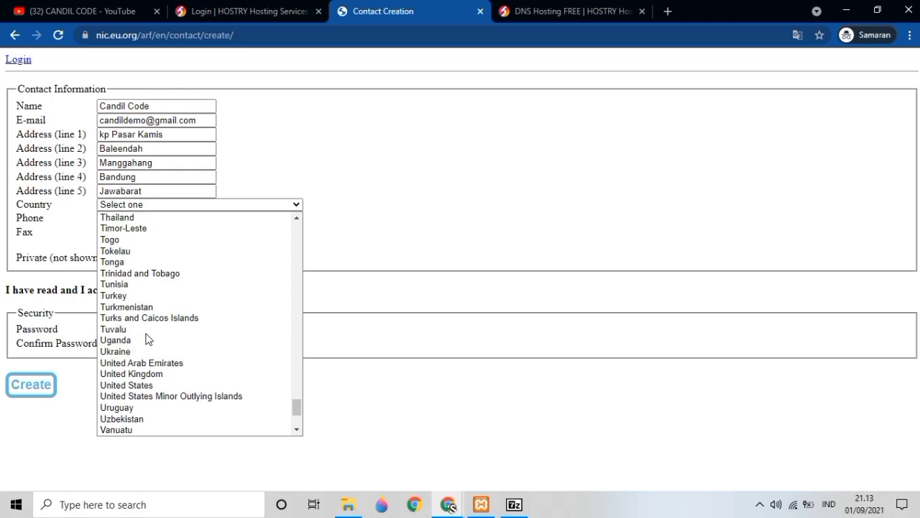
pyautogui.scroll(15, 148, 338)
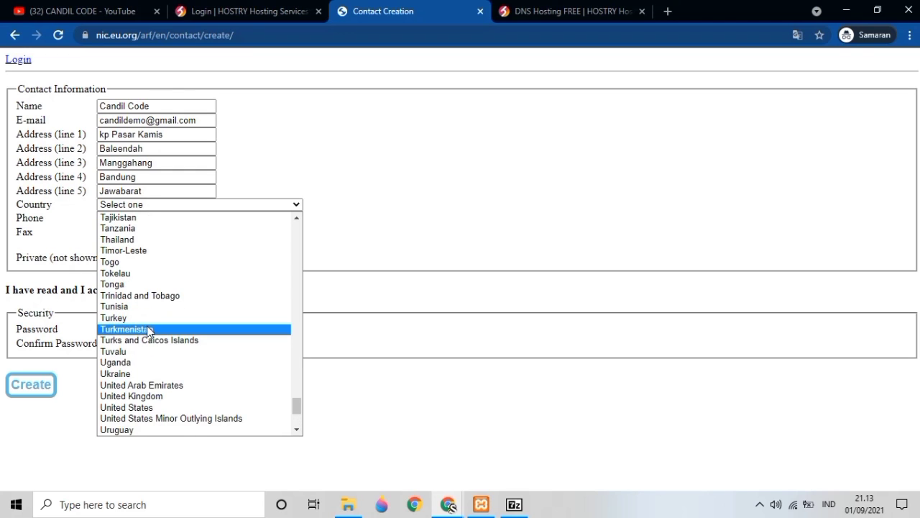
pyautogui.scroll(15, 151, 322)
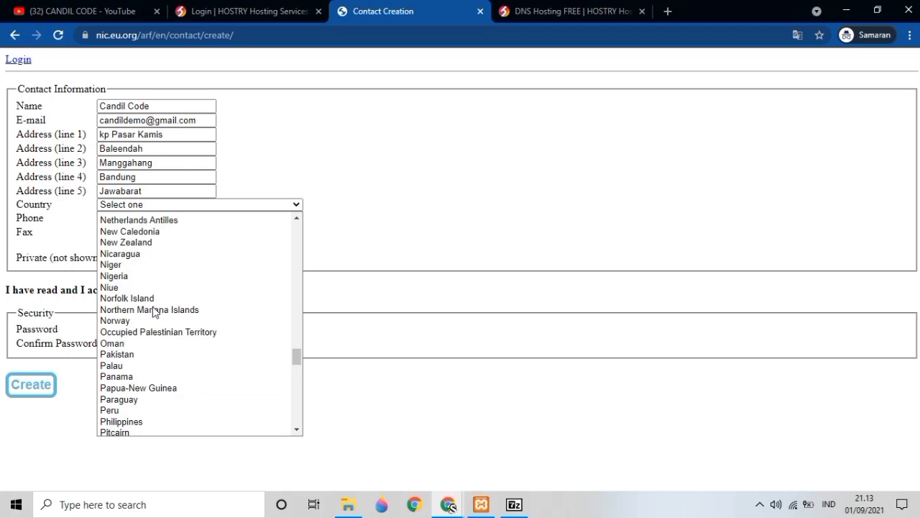
pyautogui.scroll(10, 153, 311)
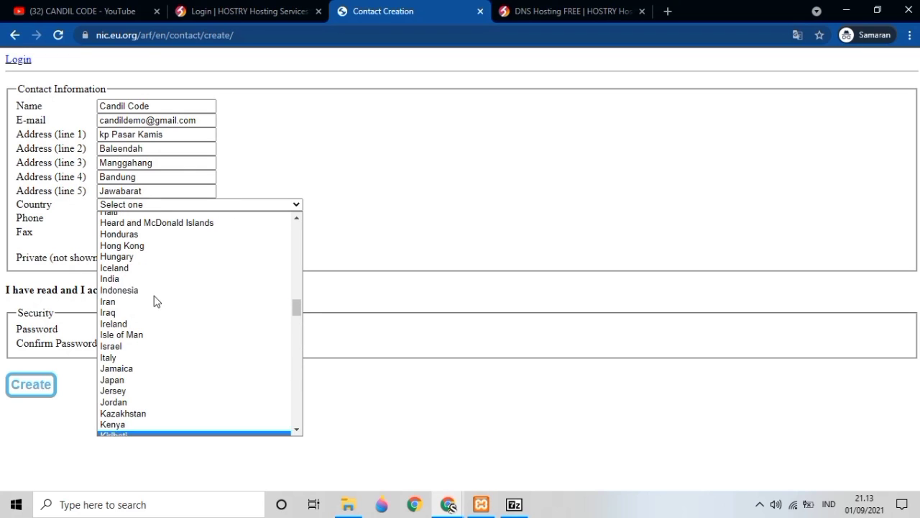
pyautogui.click(155, 291)
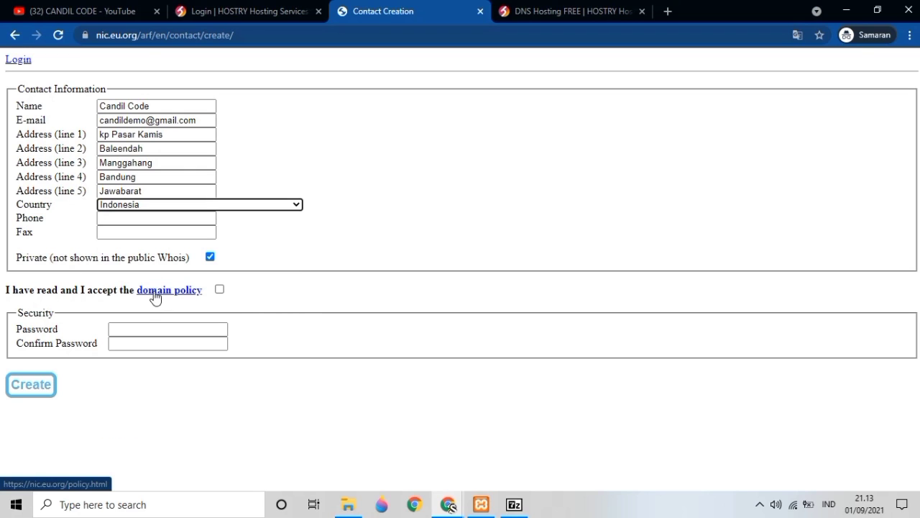
# - Enter the contact's phone number and accept the domain policy
pyautogui.click(154, 229)
pyautogui.click(153, 220)
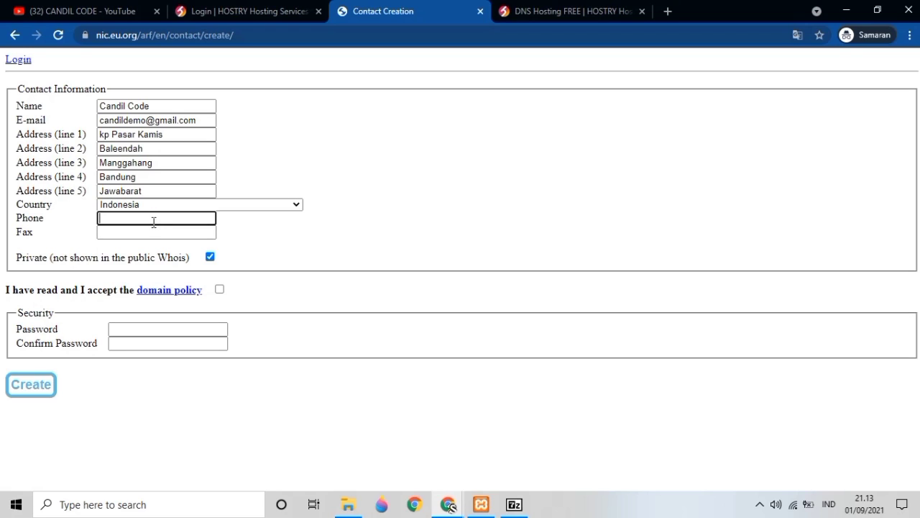
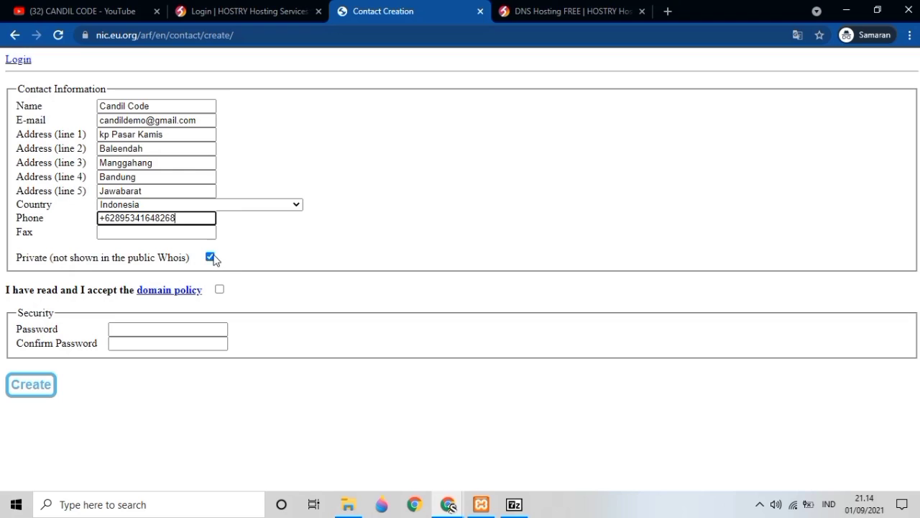
pyautogui.click(22, 388)
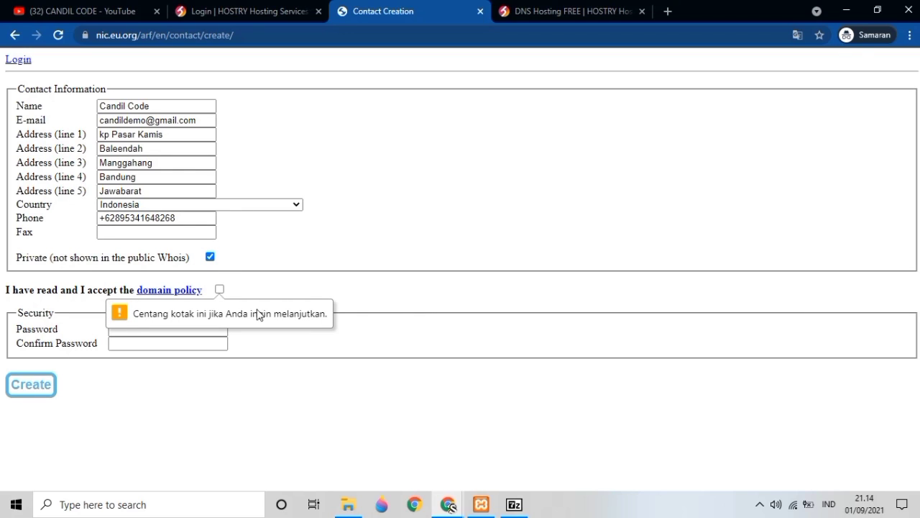
pyautogui.click(219, 291)
pyautogui.click(23, 382)
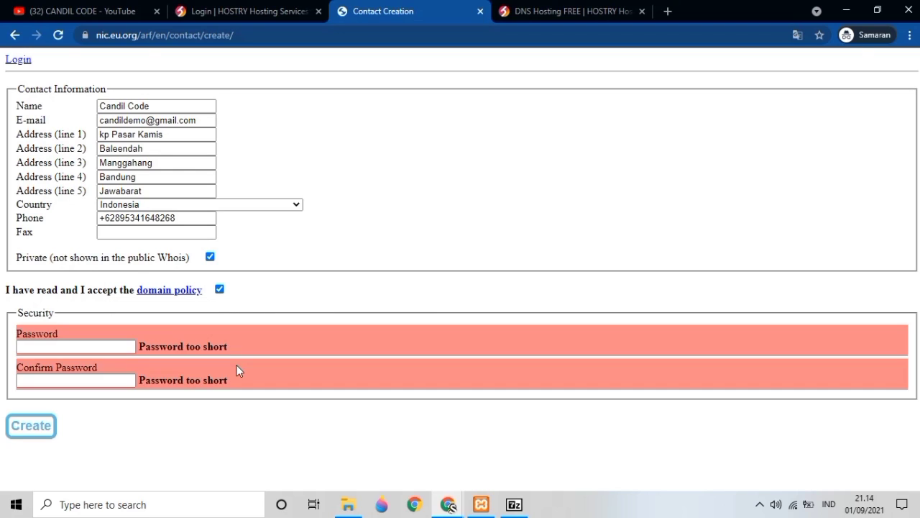
# - Set and confirm the account password, then create the contact
pyautogui.click(78, 348)
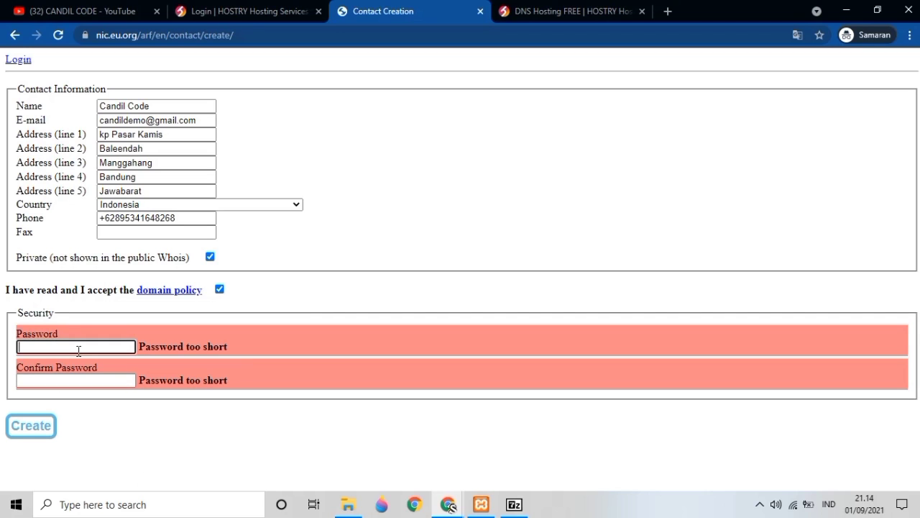
pyautogui.write('••••••••••••••••')
pyautogui.click(82, 382)
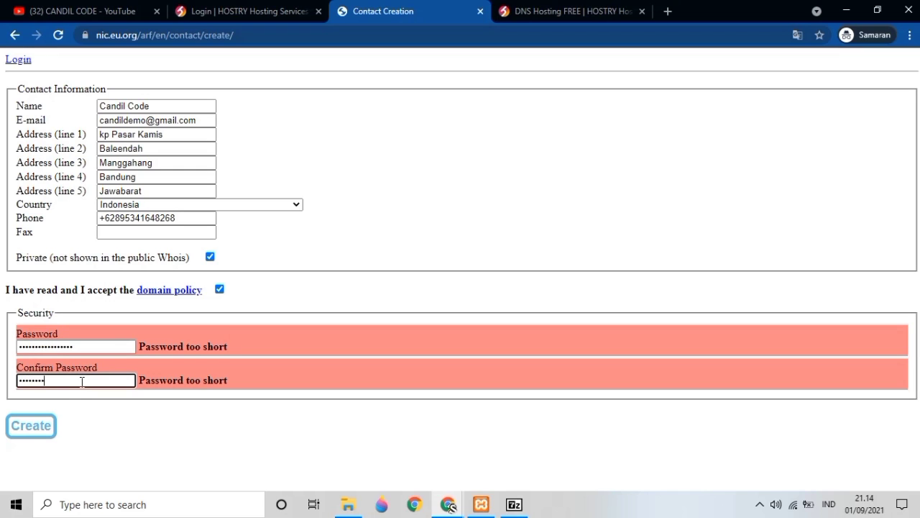
pyautogui.write('••')
pyautogui.click(33, 425)
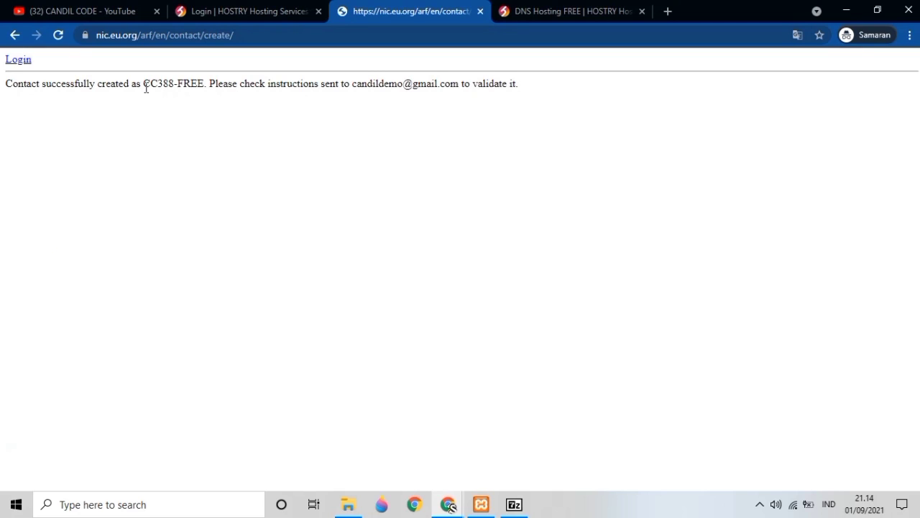
# - Copy the new contact handle ending in -FREE from the success message
pyautogui.moveTo(144, 84); pyautogui.dragTo(204, 84)
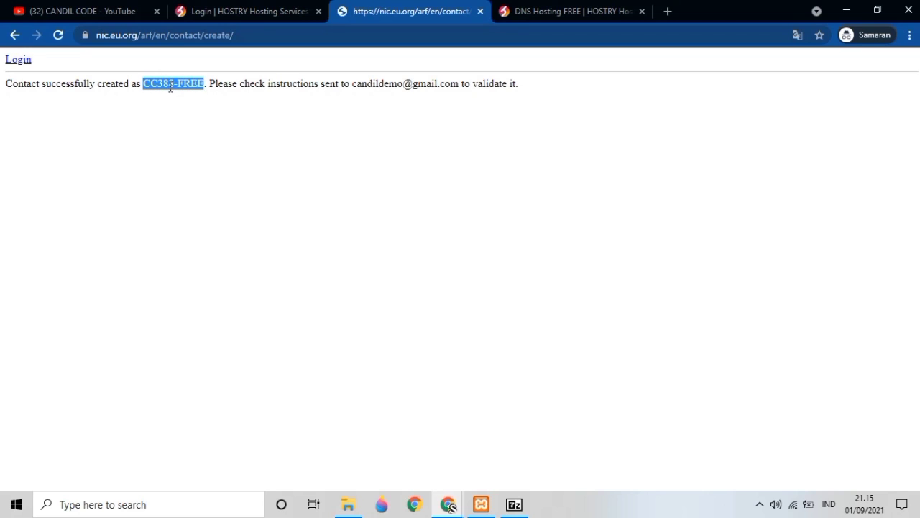
pyautogui.rightClick(171, 84)
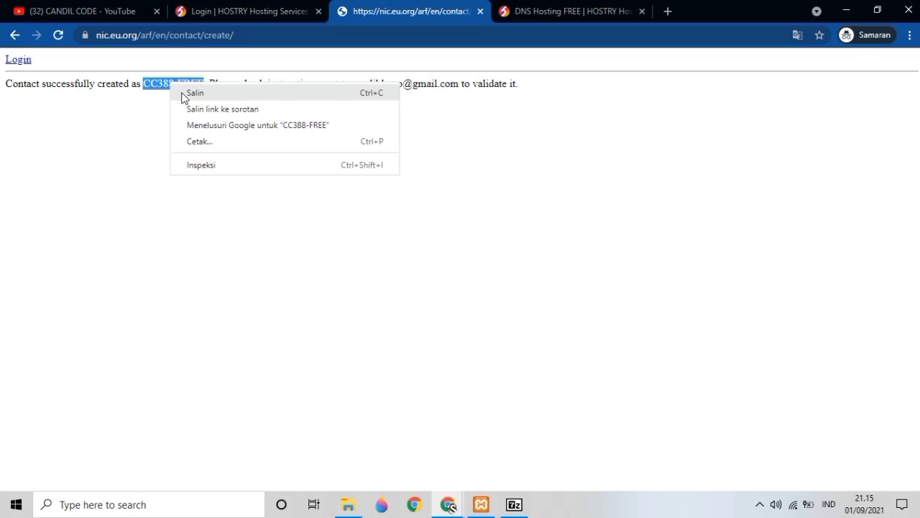
pyautogui.click(183, 95)
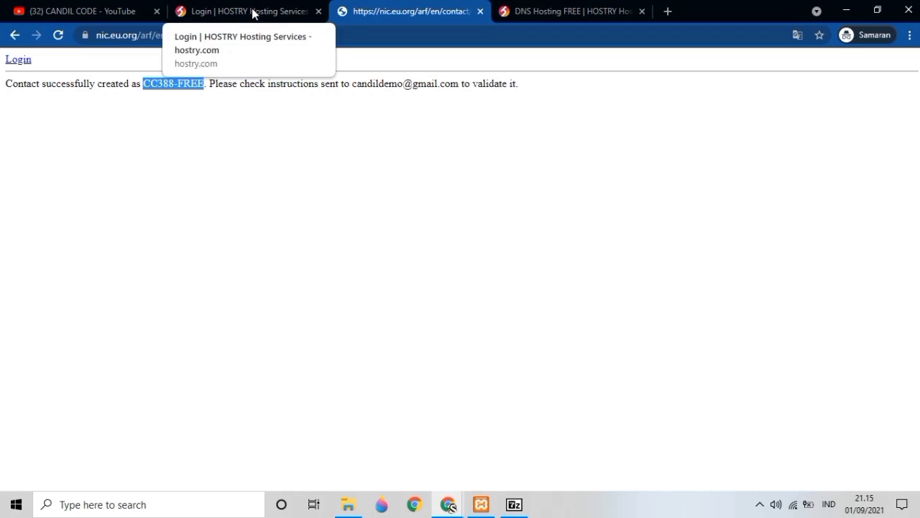
# - Open Gmail through a Google search in the HOSTRY tab, checking the EU.org confirmation along the way
pyautogui.click(667, 11)
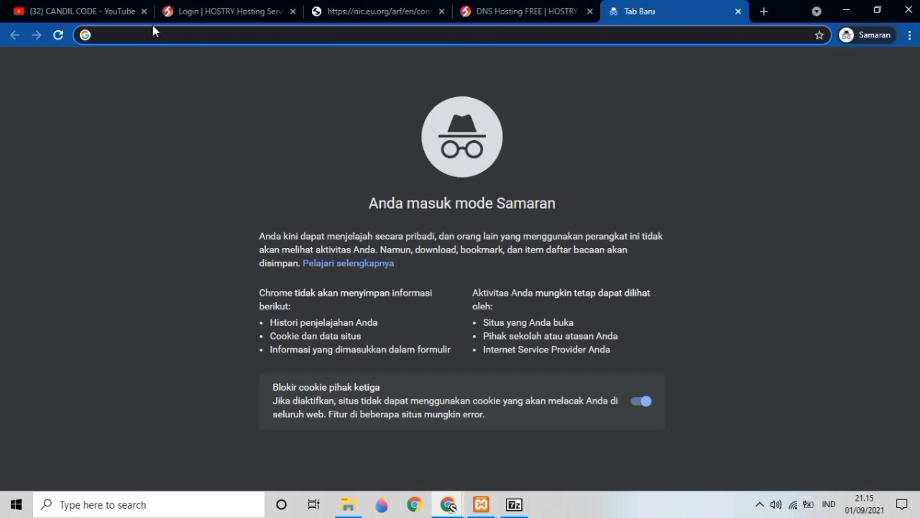
pyautogui.click(219, 13)
pyautogui.click(223, 35)
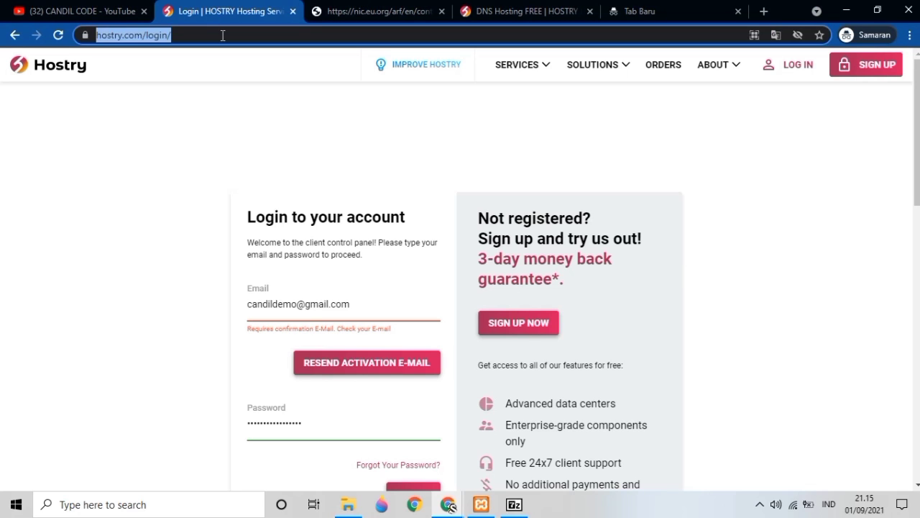
pyautogui.write('gmail')
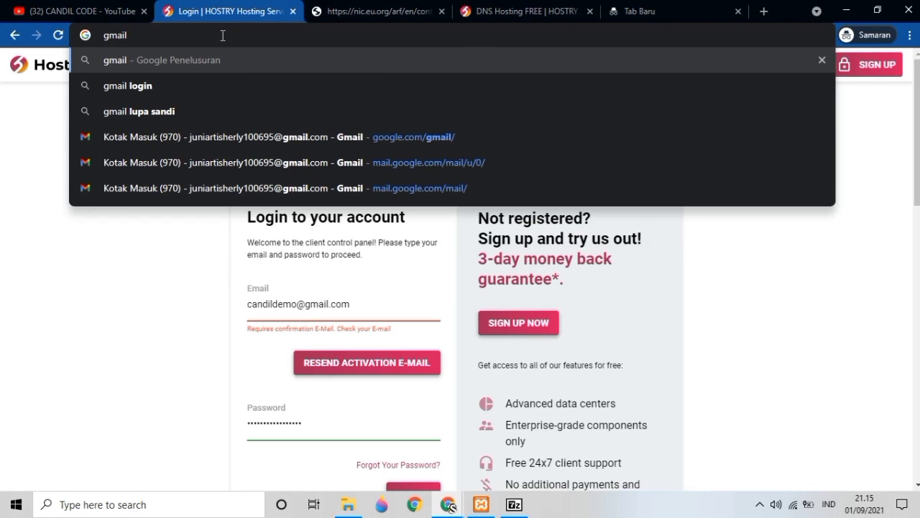
pyautogui.press('Return')
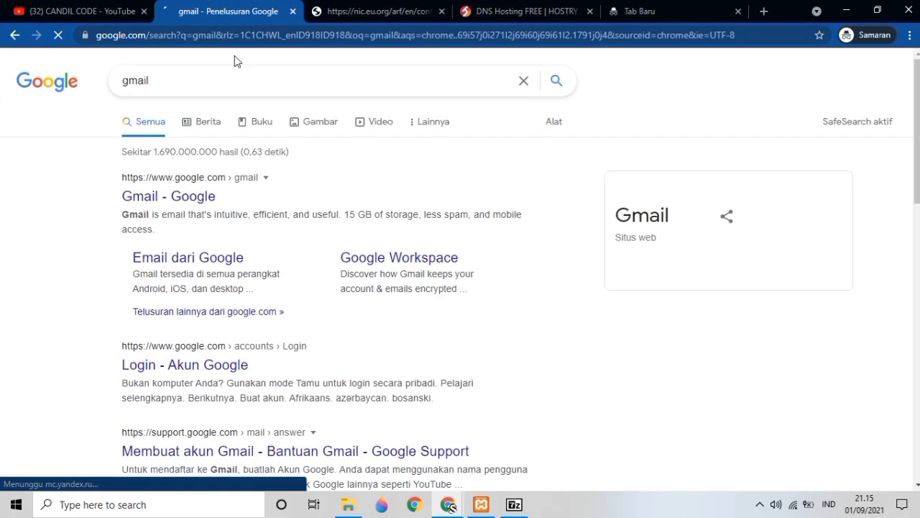
pyautogui.click(182, 199)
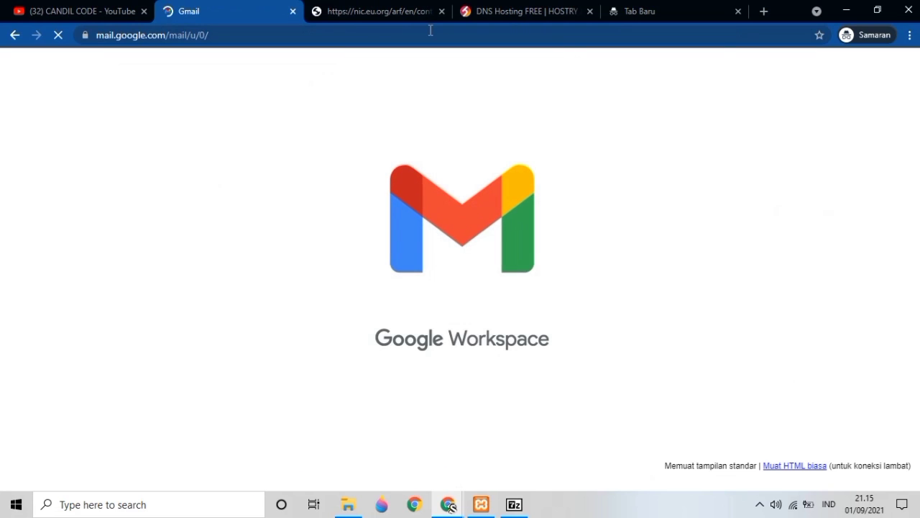
pyautogui.click(402, 13)
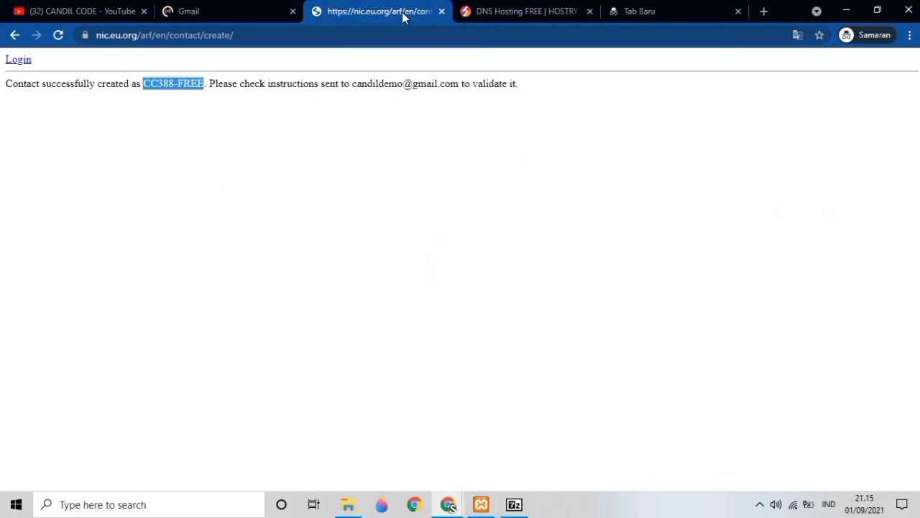
pyautogui.click(233, 16)
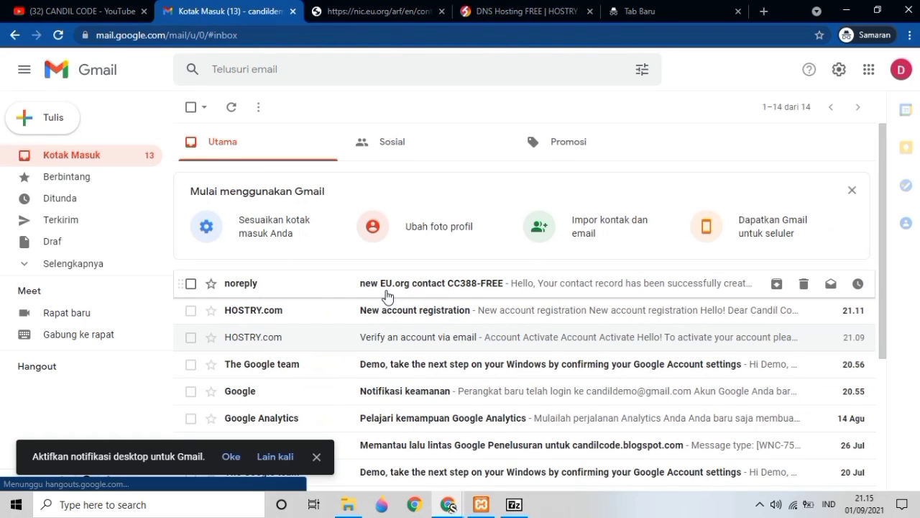
# - Open the noreply EU.org email and follow its contact validation link
pyautogui.click(388, 291)
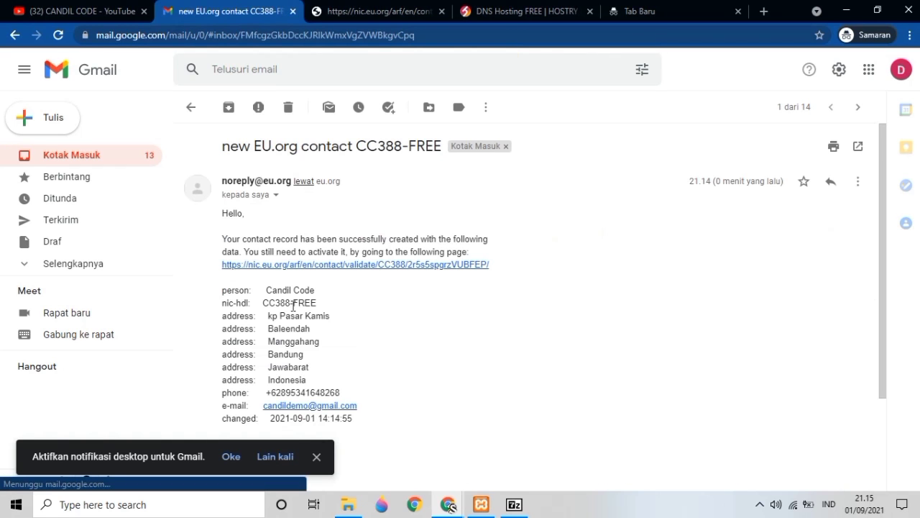
pyautogui.scroll(-3, 292, 302)
pyautogui.scroll(2, 291, 298)
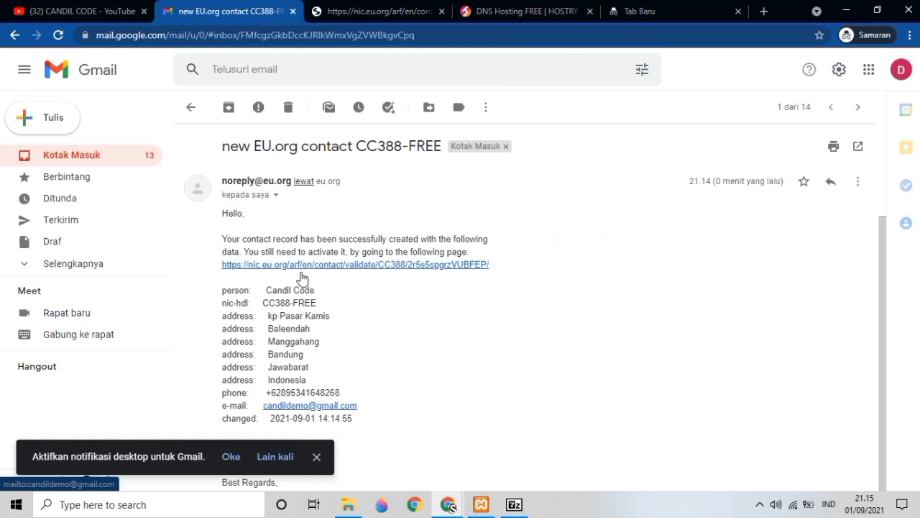
pyautogui.click(300, 265)
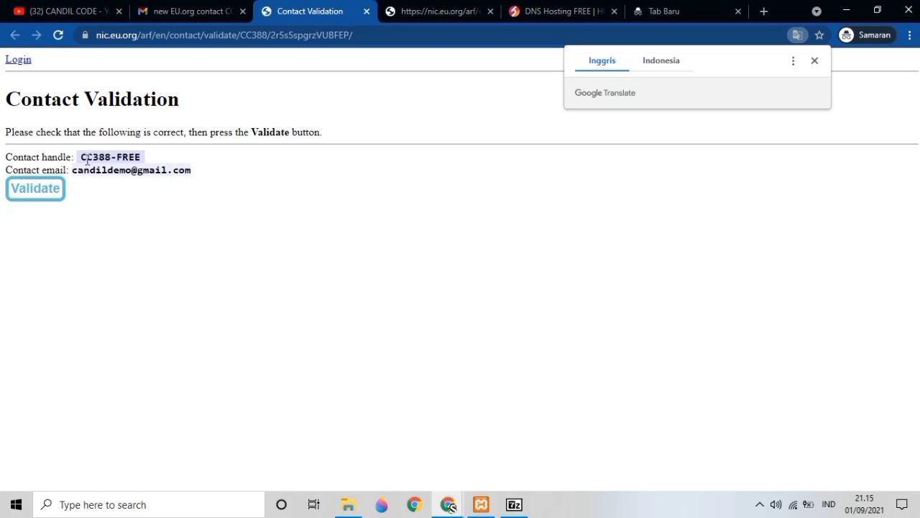
# - Validate the contact handle and proceed to the EU.org login page
pyautogui.moveTo(82, 154); pyautogui.dragTo(142, 156)
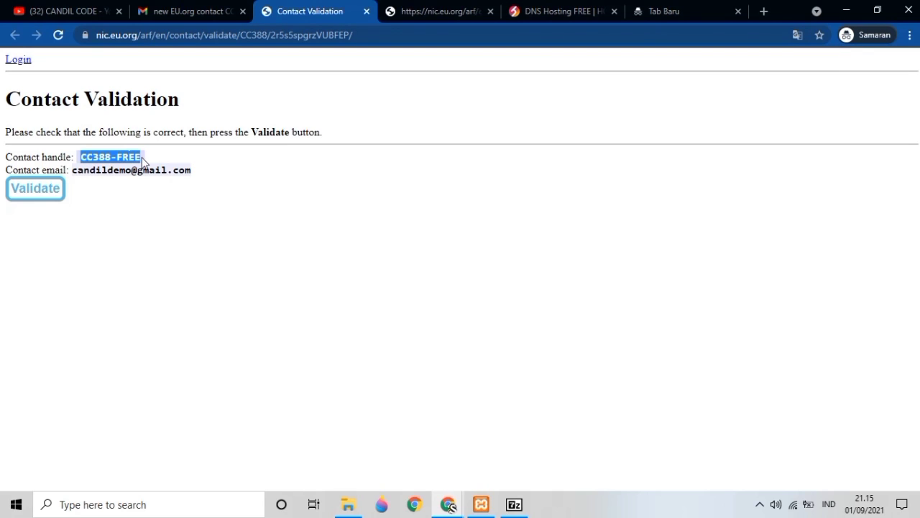
pyautogui.click(87, 176)
pyautogui.click(38, 193)
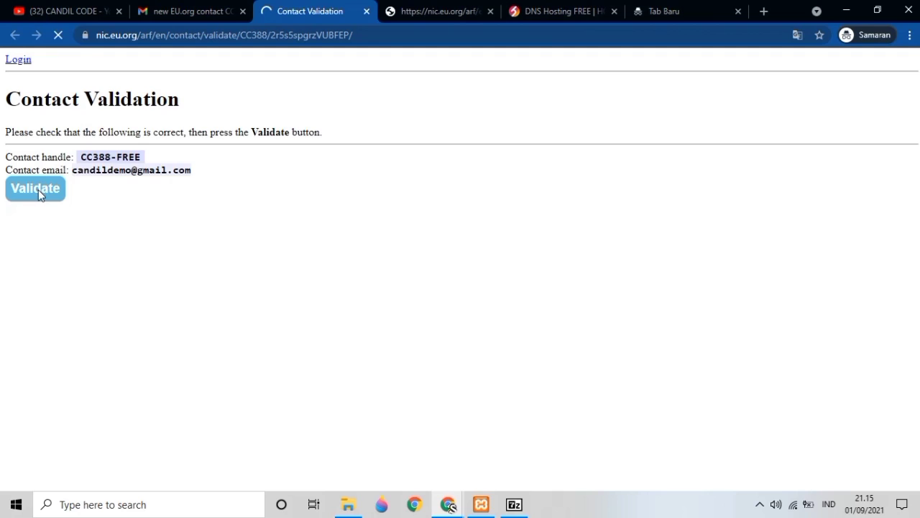
pyautogui.click(23, 63)
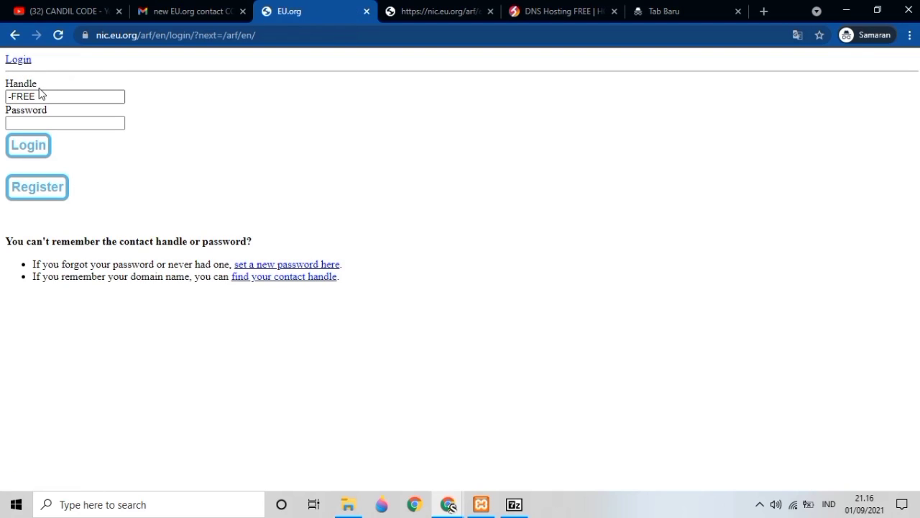
# - Log in to EU.org with the pasted contact handle and the account password
pyautogui.click(50, 95)
pyautogui.doubleClick(50, 96)
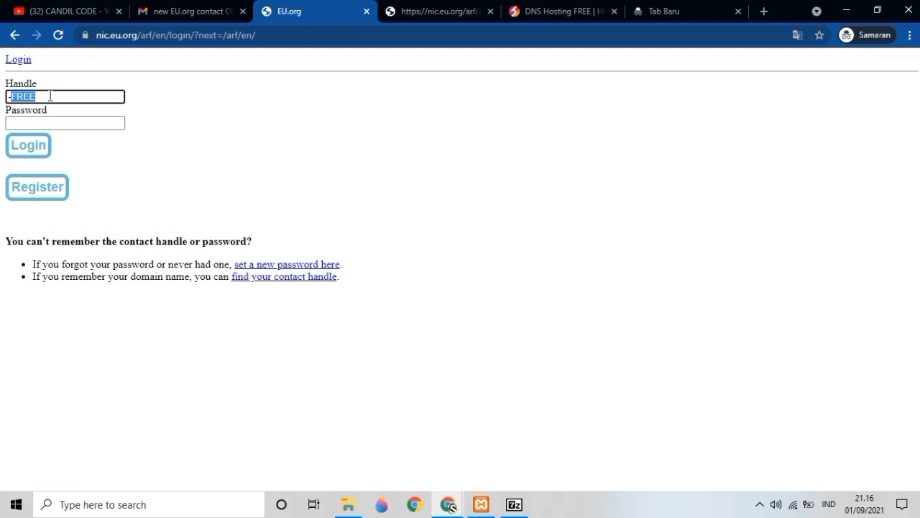
pyautogui.hotkey('ctrl', 'v')
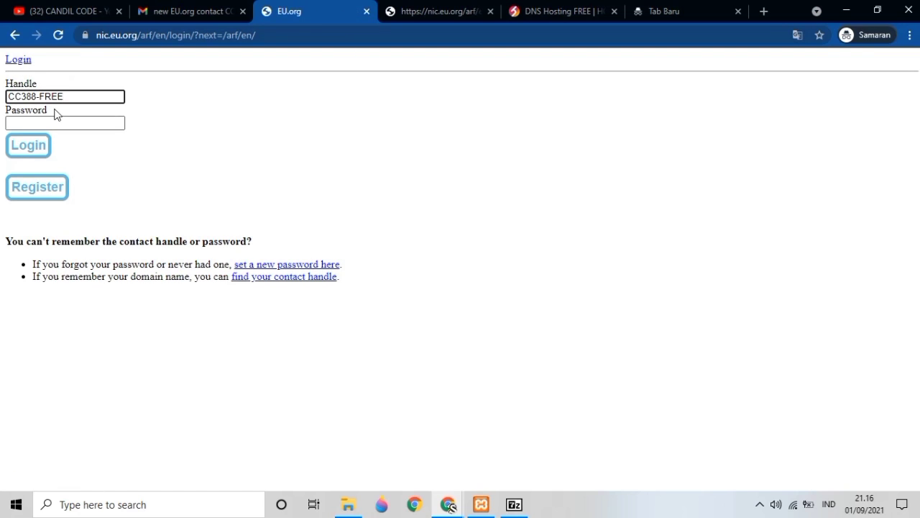
pyautogui.click(49, 121)
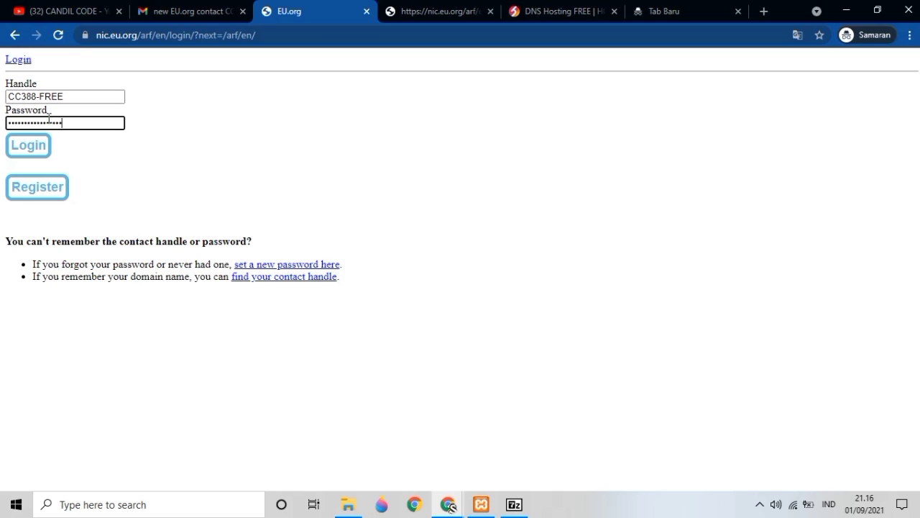
pyautogui.click(40, 146)
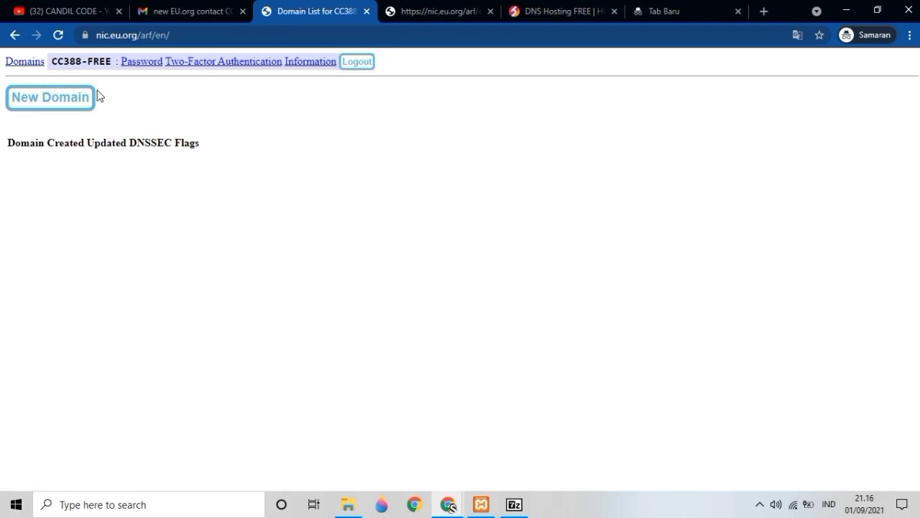
# - Start a New Domain request and focus its Complete domain name field
pyautogui.click(51, 106)
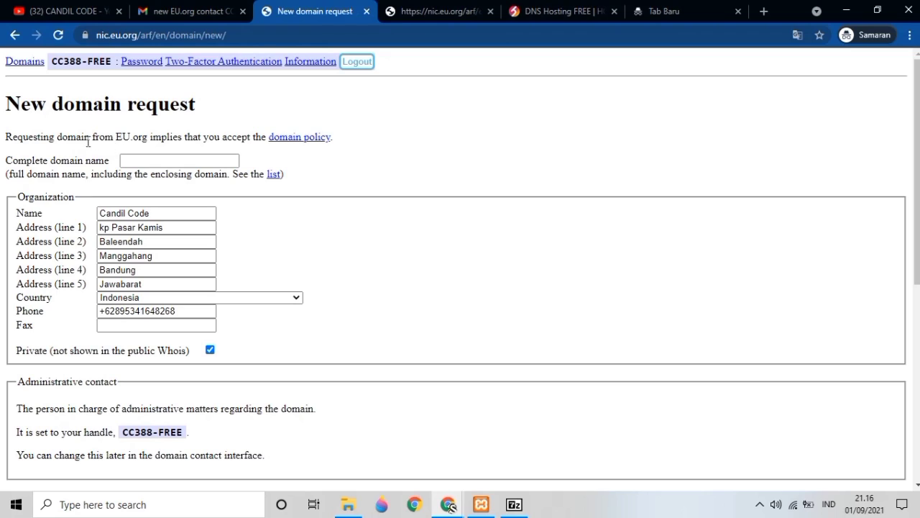
pyautogui.click(132, 156)
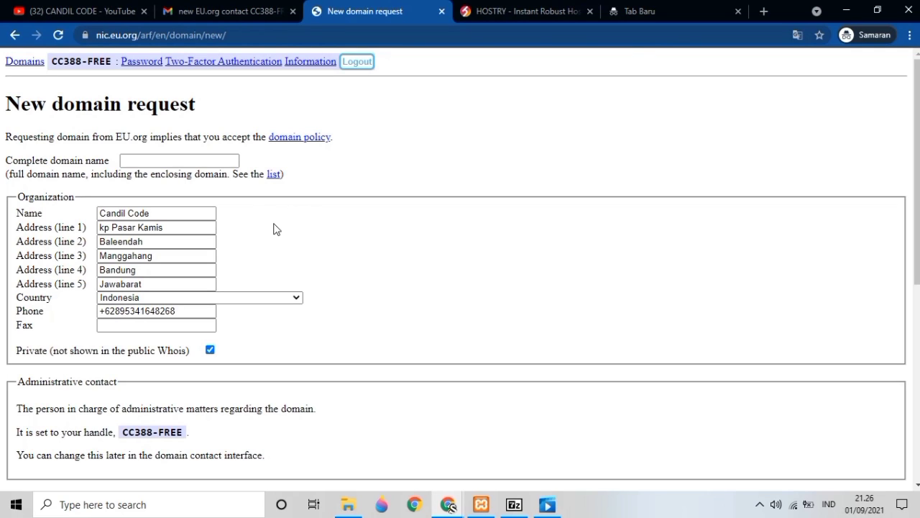
pyautogui.click(175, 164)
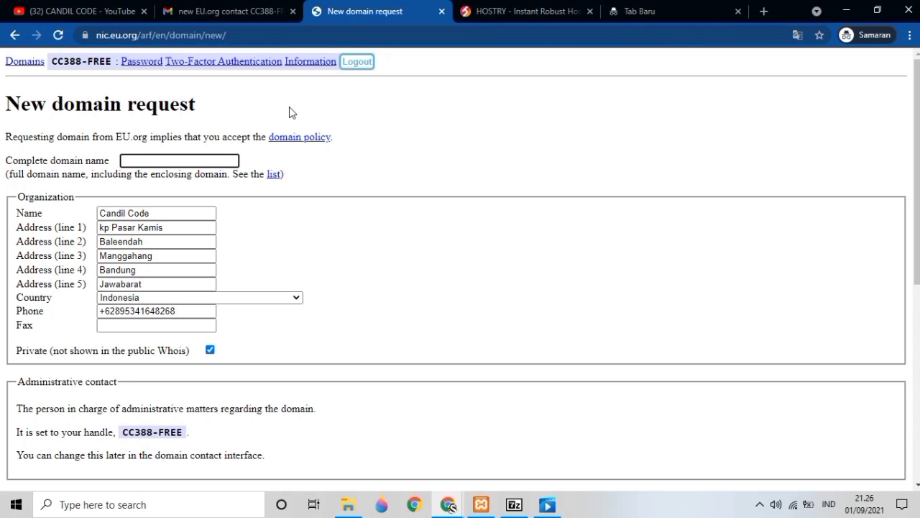
pyautogui.click(519, 12)
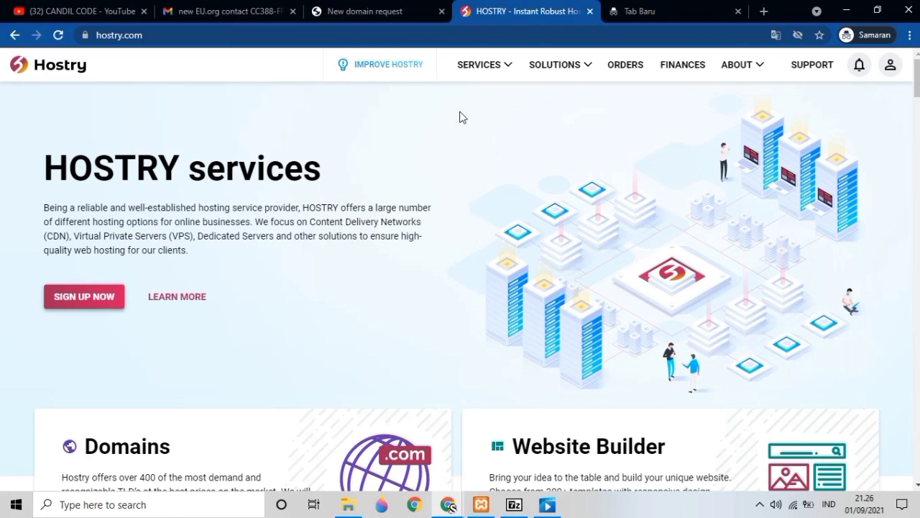
# - Enter infobaleendah.eu.org as the domain on HOSTRY's Free DNS hosting page
pyautogui.click(482, 69)
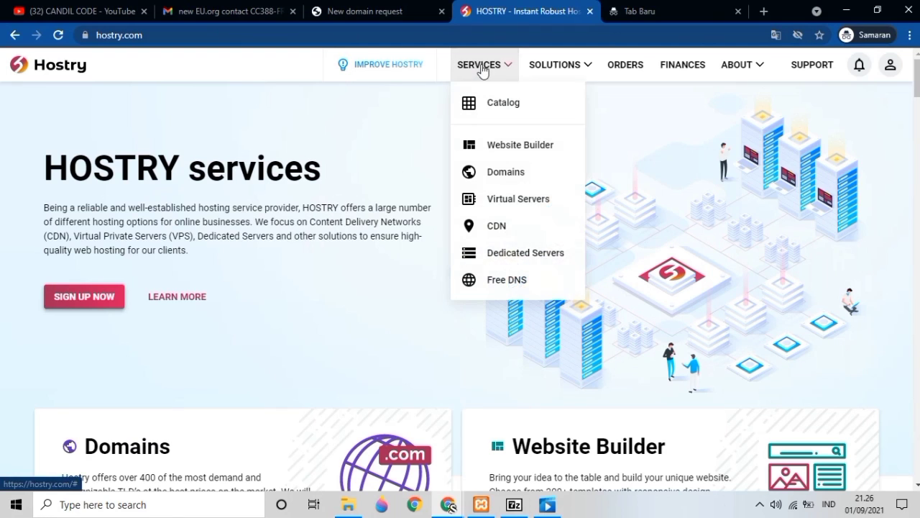
pyautogui.click(488, 281)
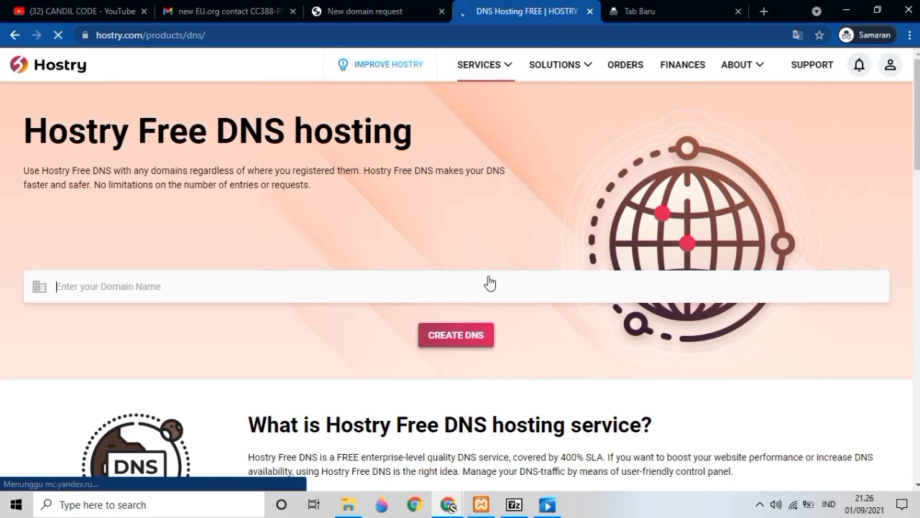
pyautogui.click(284, 297)
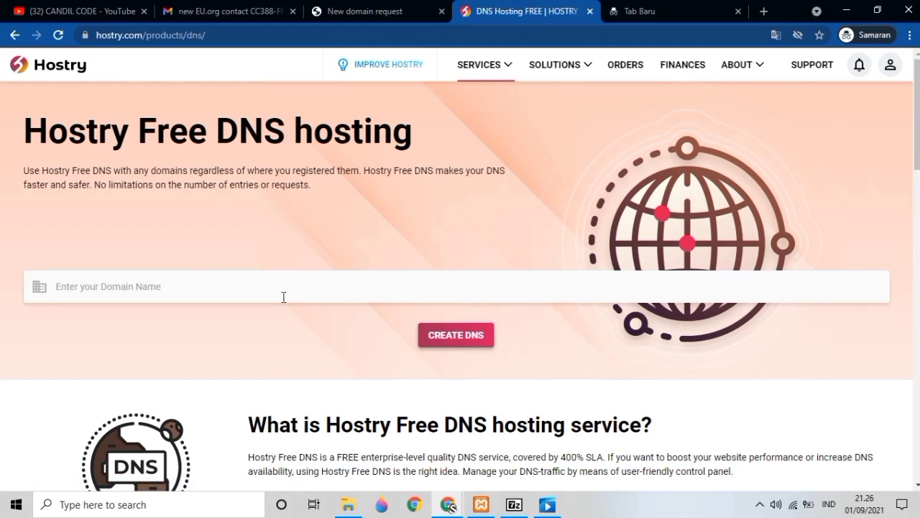
pyautogui.write('info')
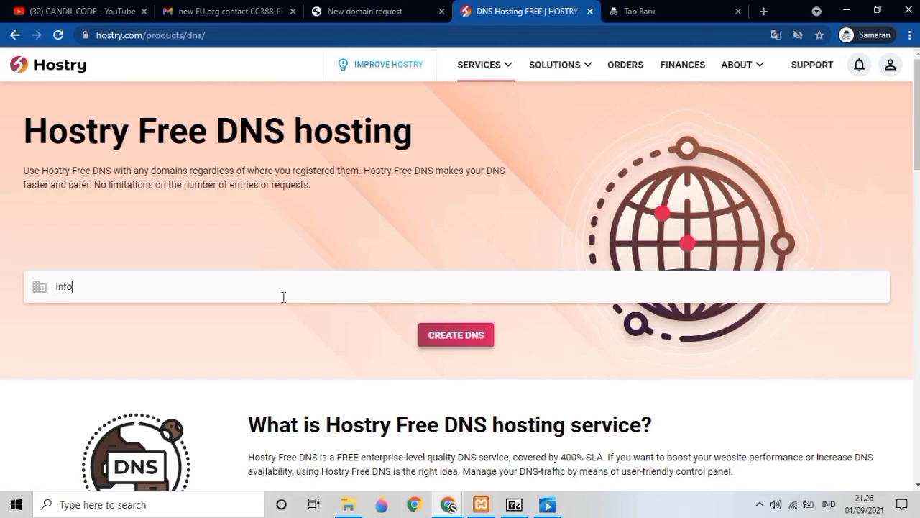
pyautogui.write('baleendah.eu.org')
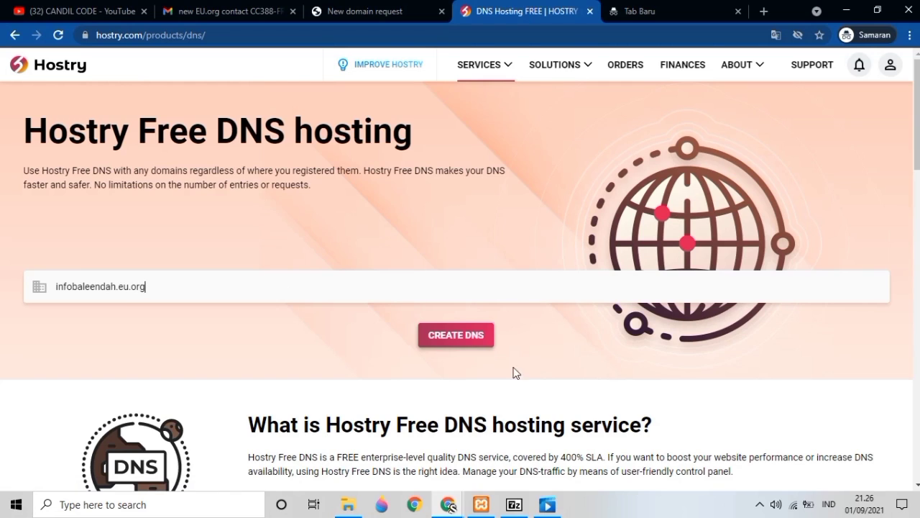